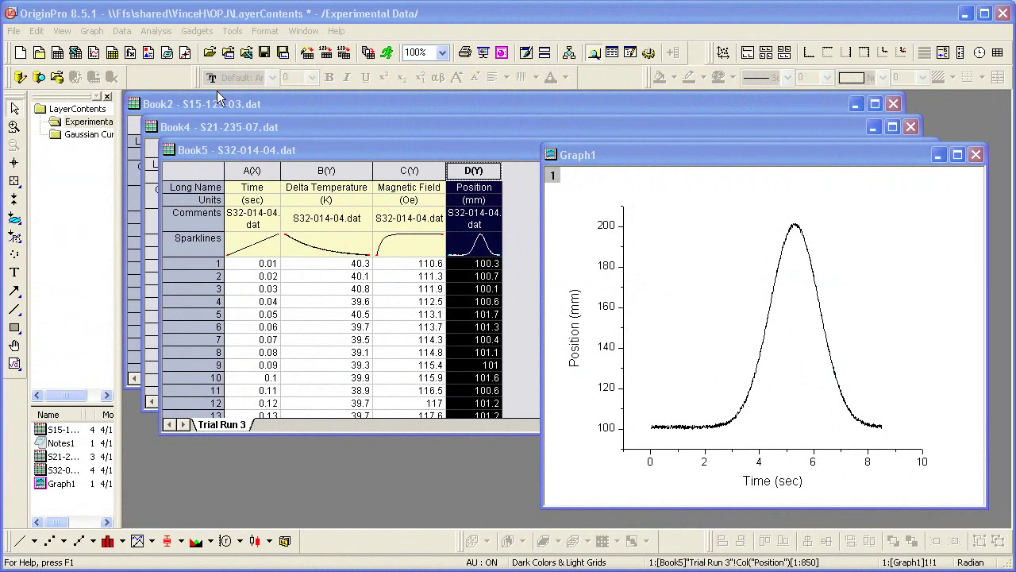
- Open the Layer Contents dialog for Graph1's layer 1 from its shortcut menu
click(100, 35)
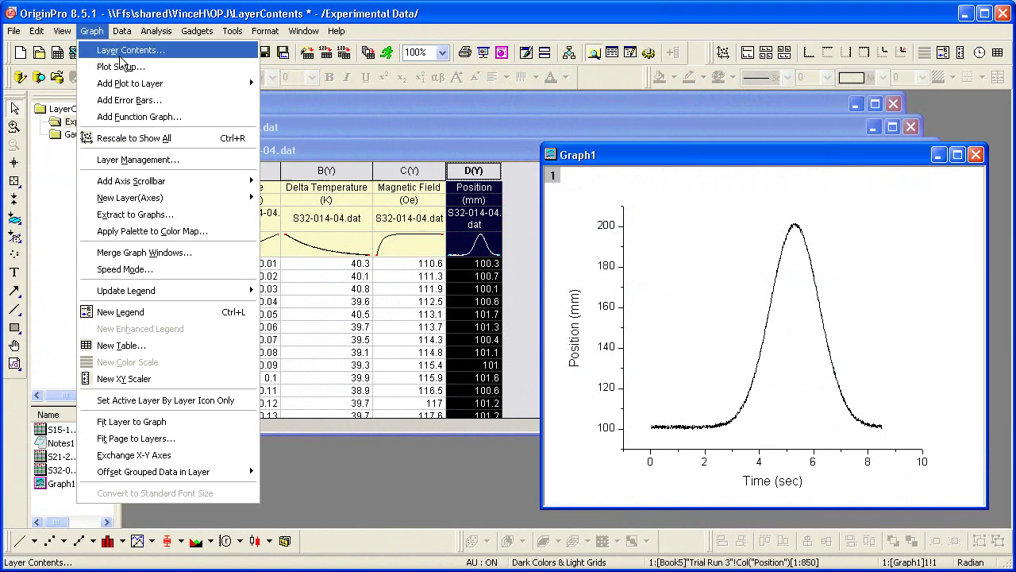
click(628, 159)
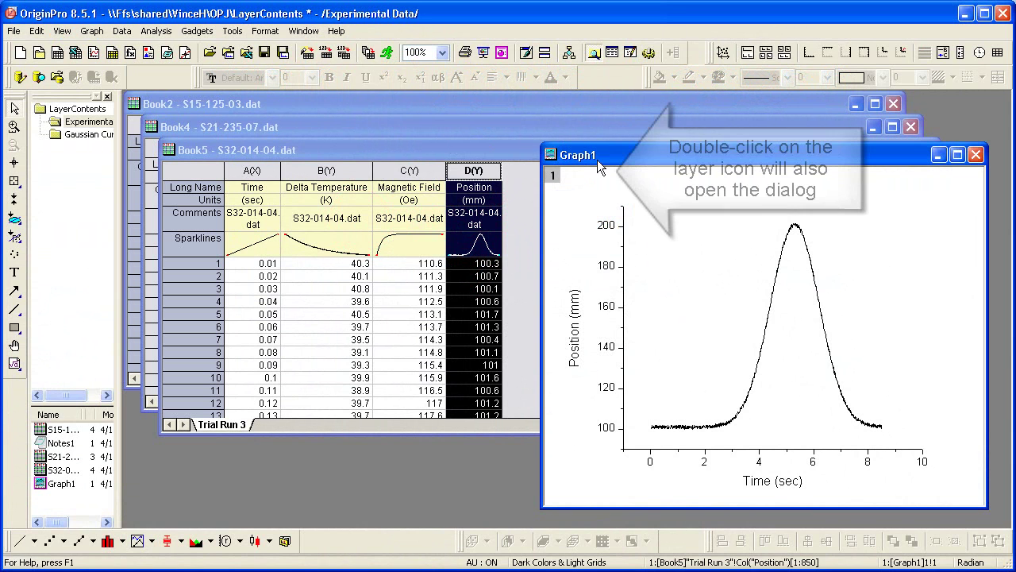
right_click(555, 174)
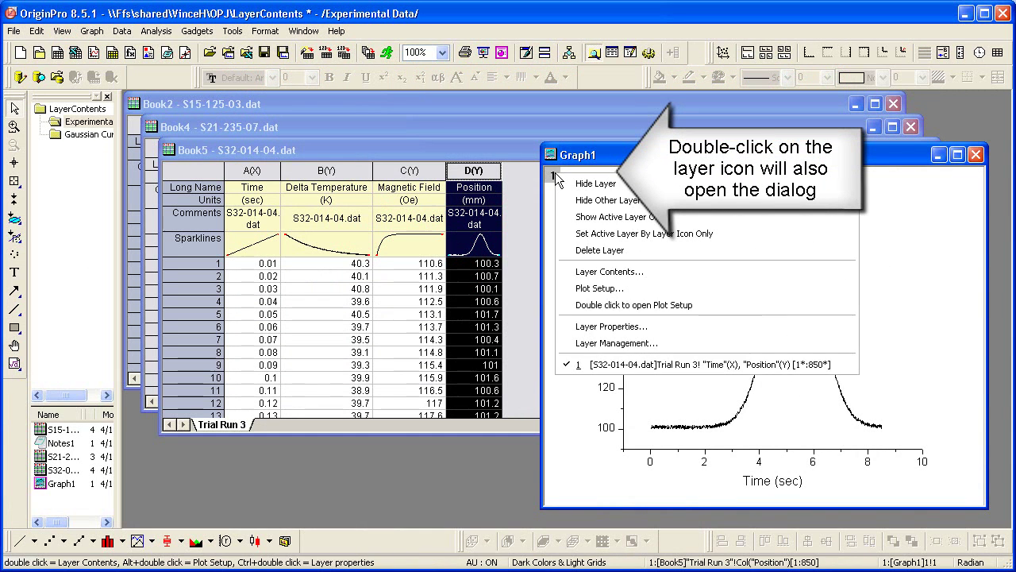
click(604, 273)
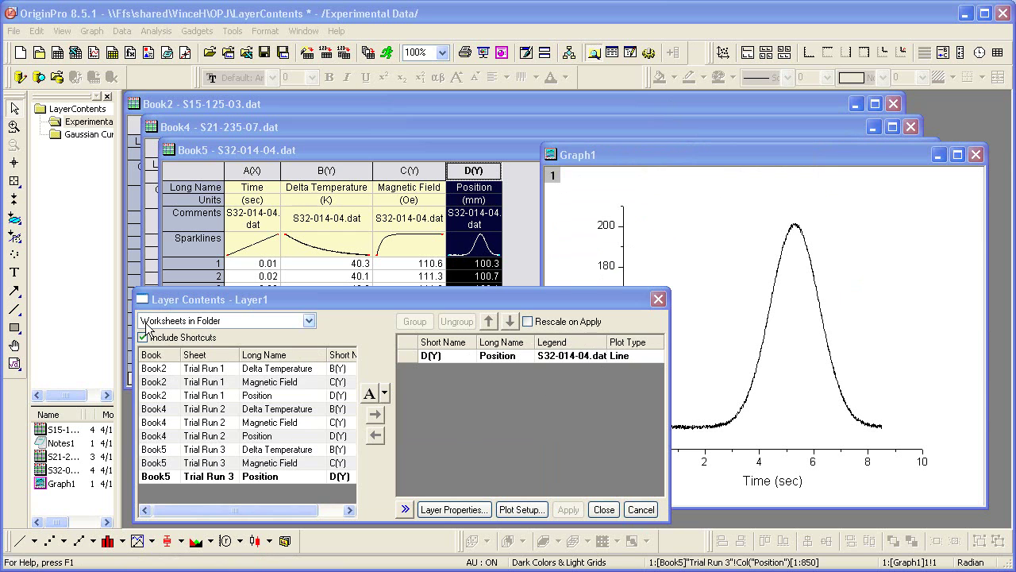
- Sort the available worksheet columns by Long Name so the Position columns sit together
click(310, 322)
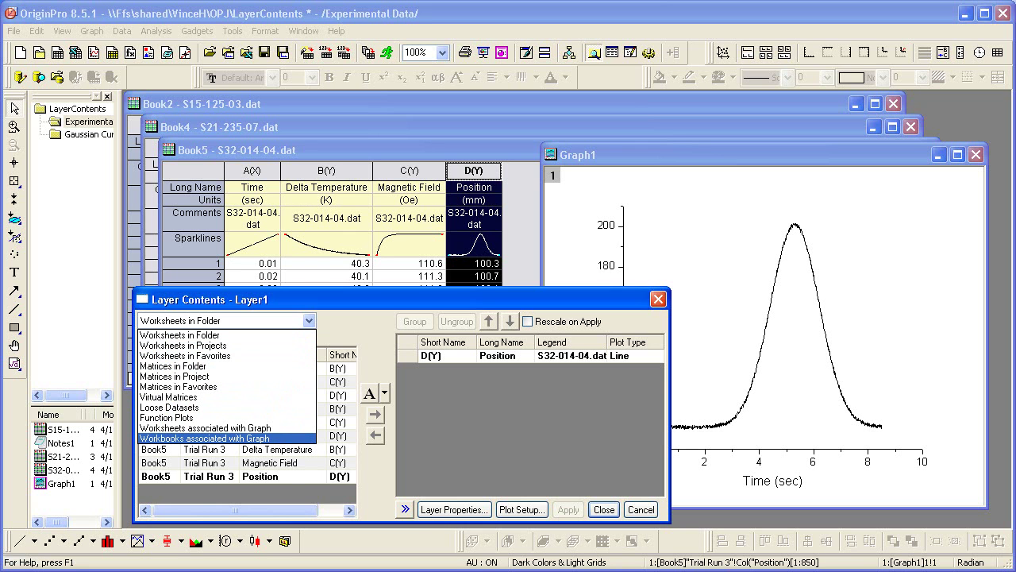
key(Escape)
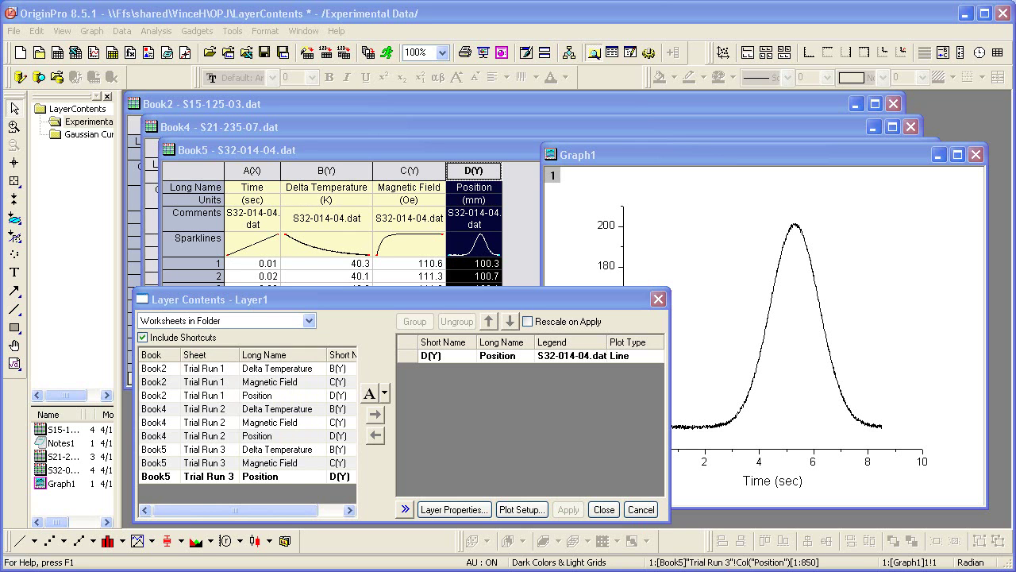
click(312, 355)
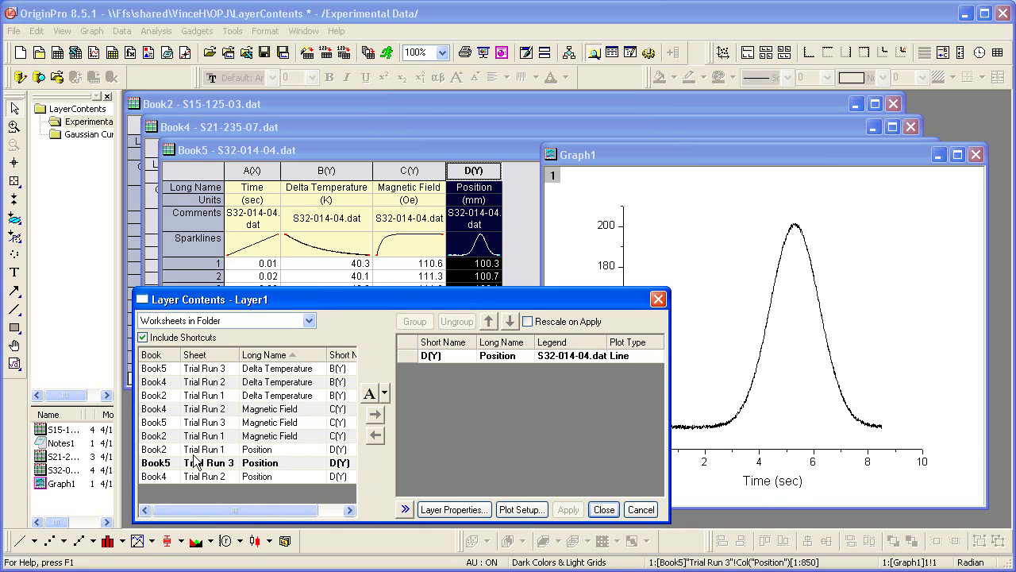
- Add the Book2 and Book4 Position columns to Graph1's layer and apply
click(260, 451)
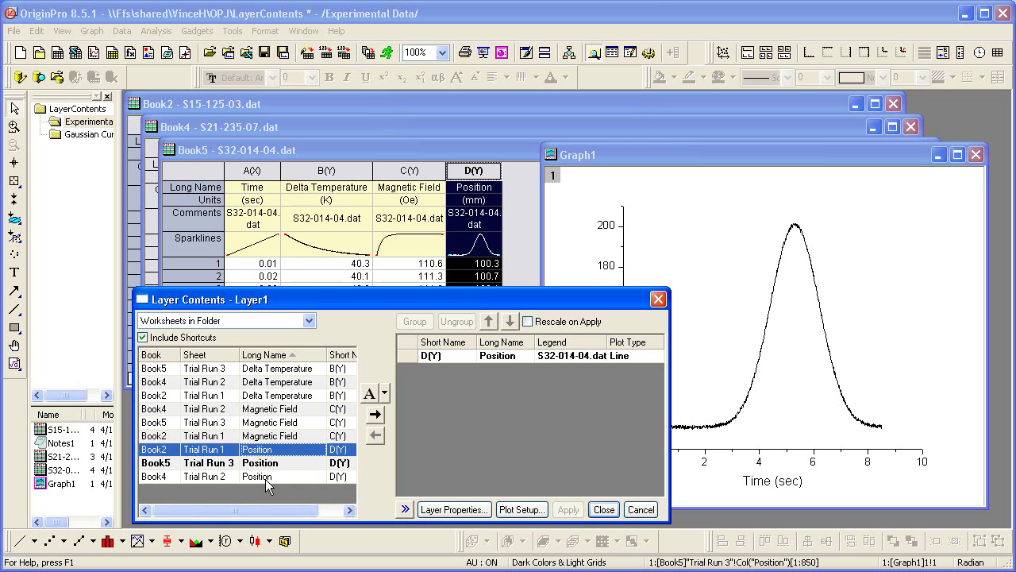
ctrl+click(266, 481)
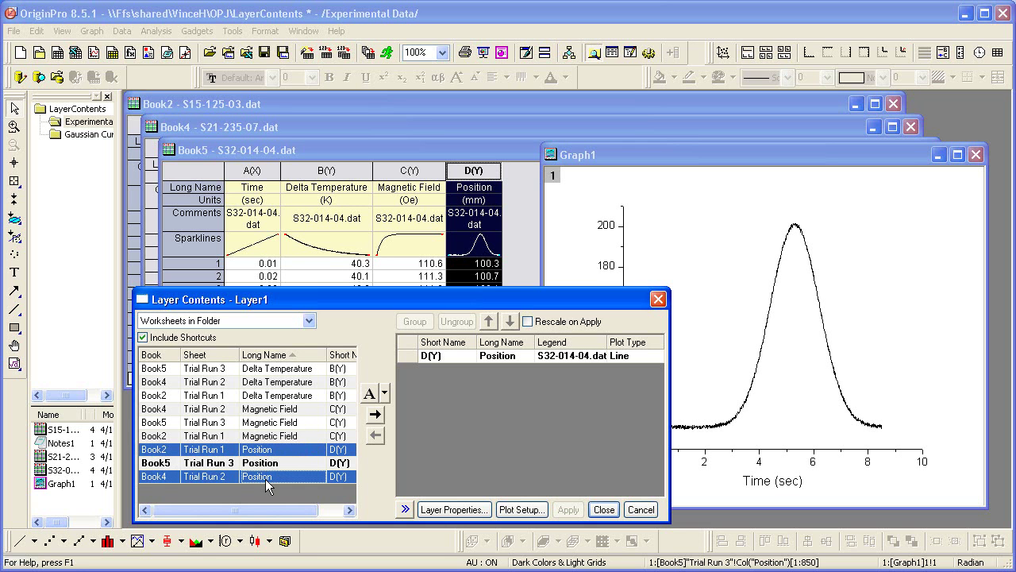
click(375, 414)
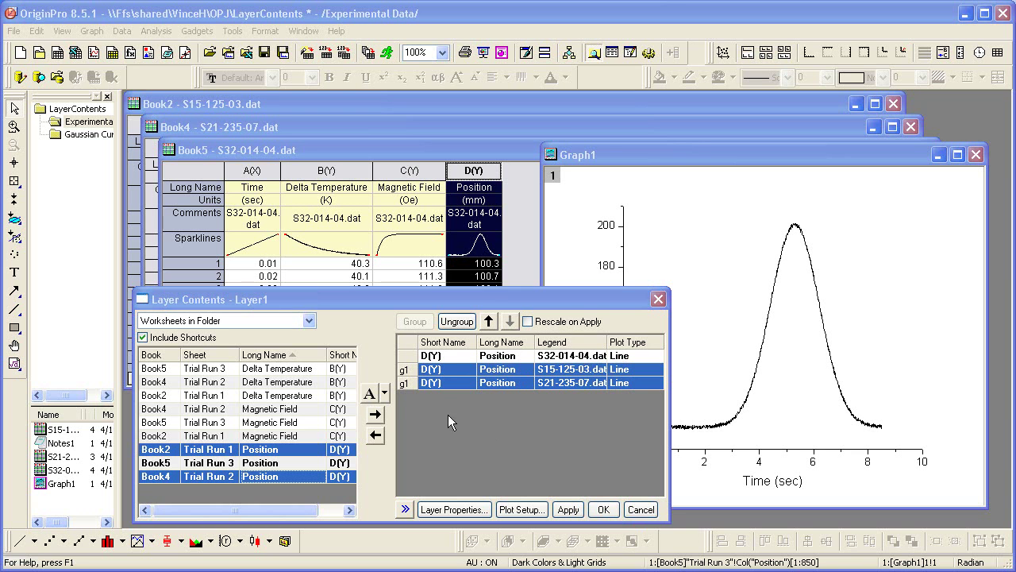
click(385, 394)
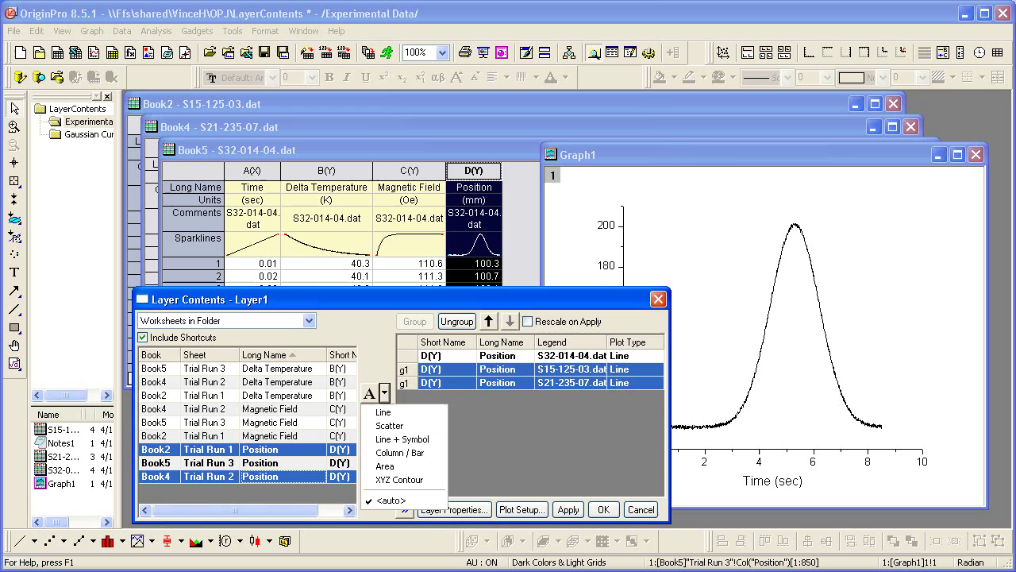
click(385, 395)
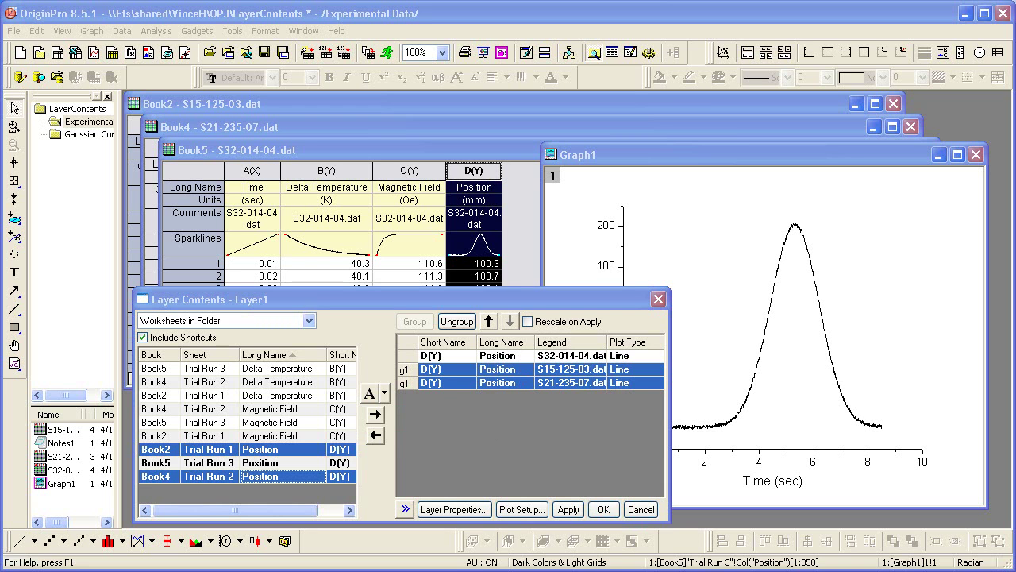
click(570, 510)
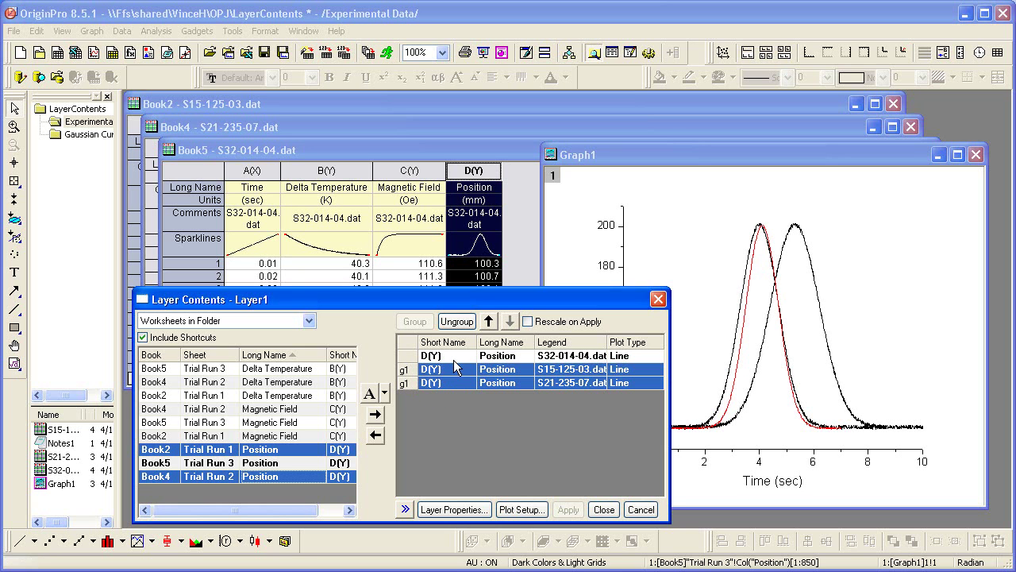
- Regroup all three Position plots into one group, apply, and enable Rescale on Apply
click(463, 324)
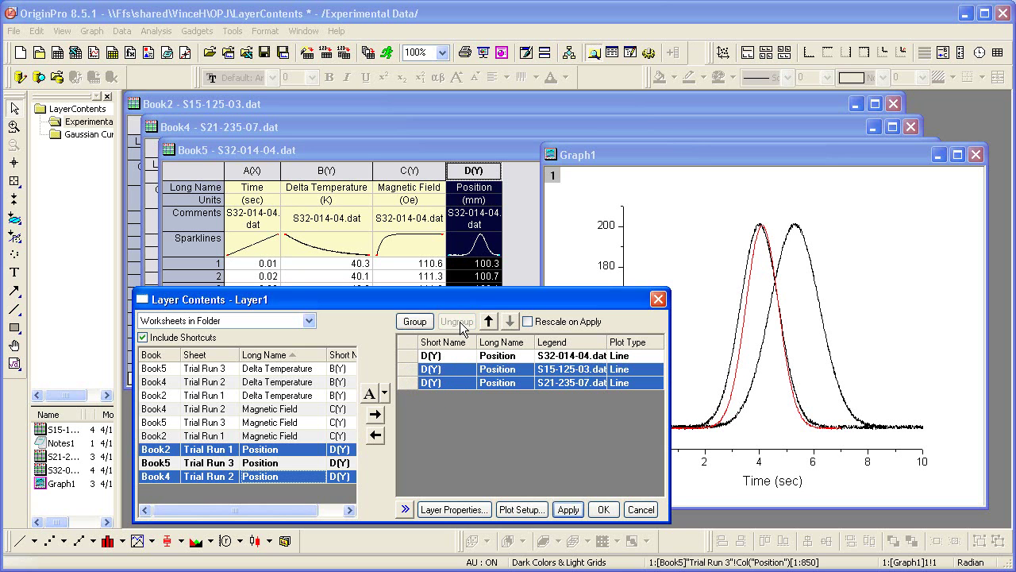
click(455, 356)
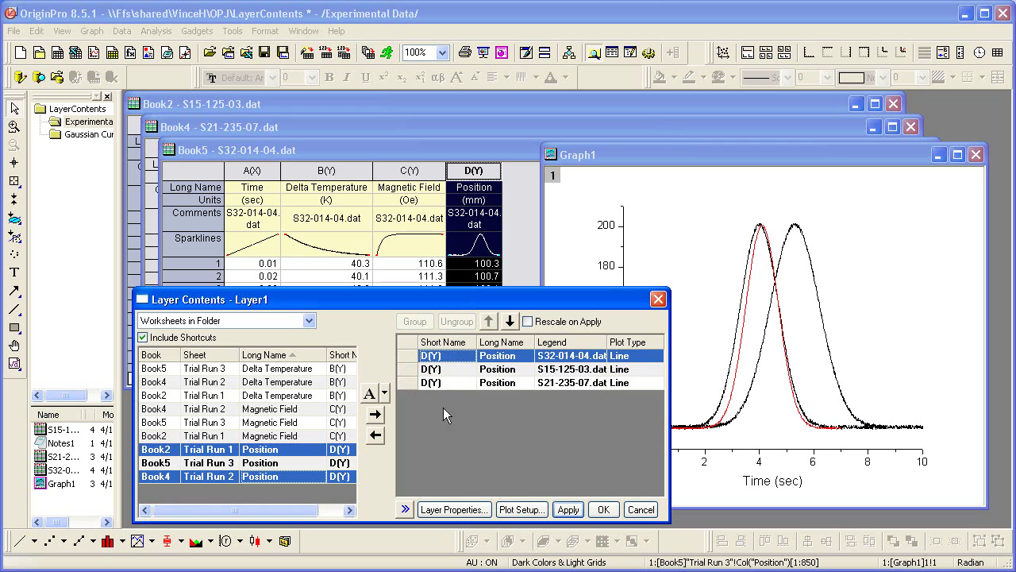
shift+click(451, 382)
click(413, 322)
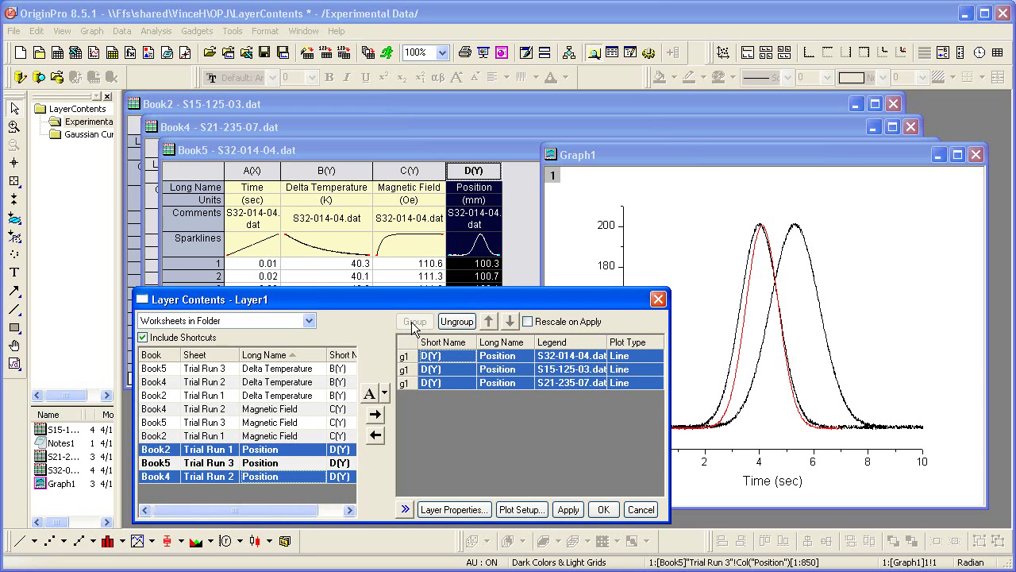
click(565, 509)
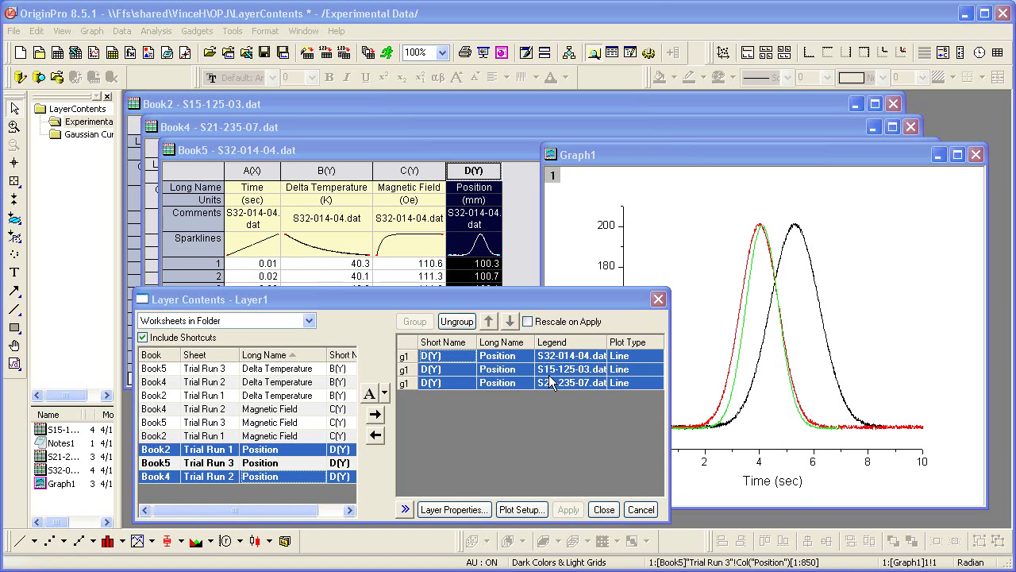
click(528, 322)
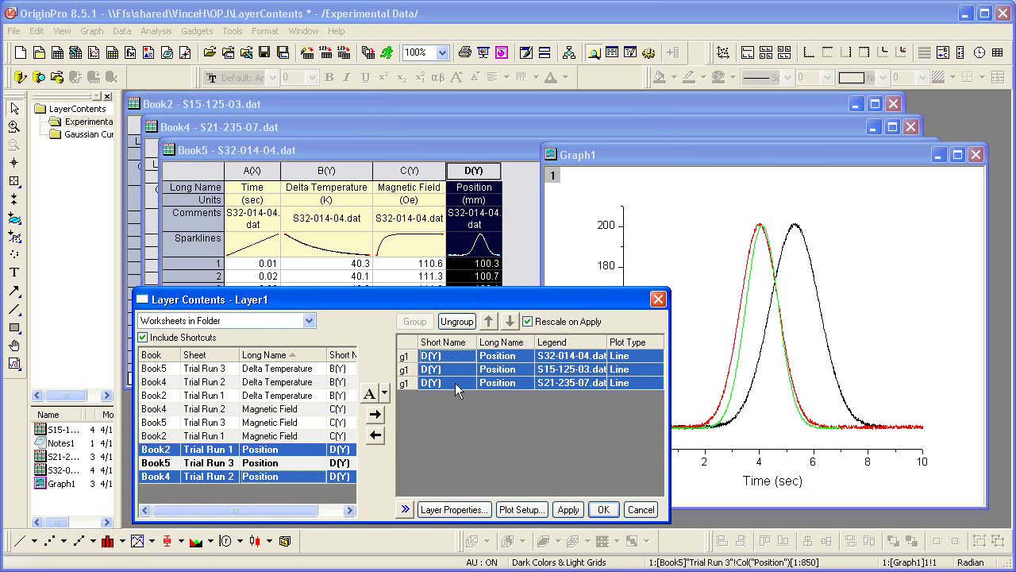
- Replace the three Position plots with the three Delta Temperature columns, apply, and close
click(375, 436)
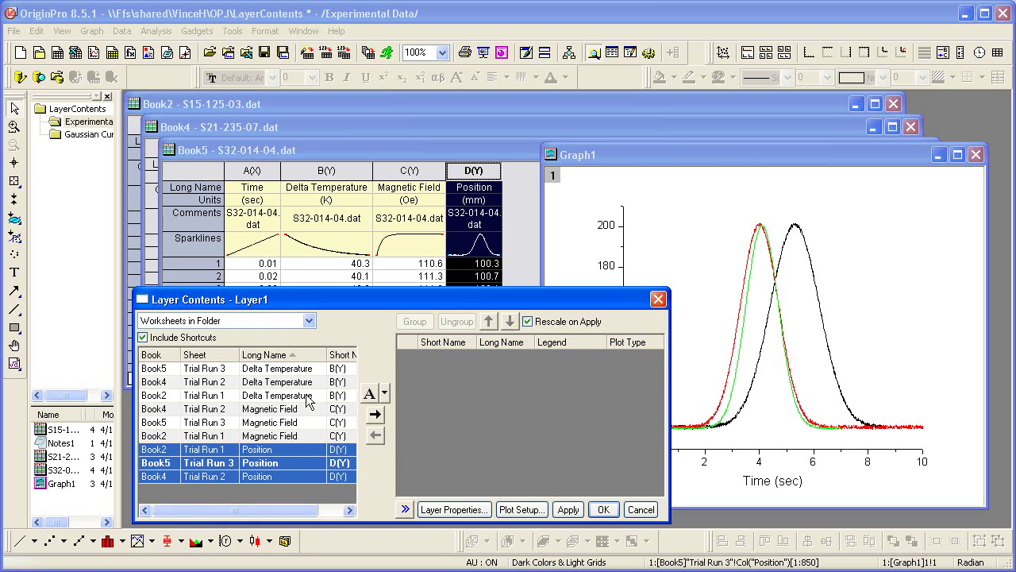
click(306, 395)
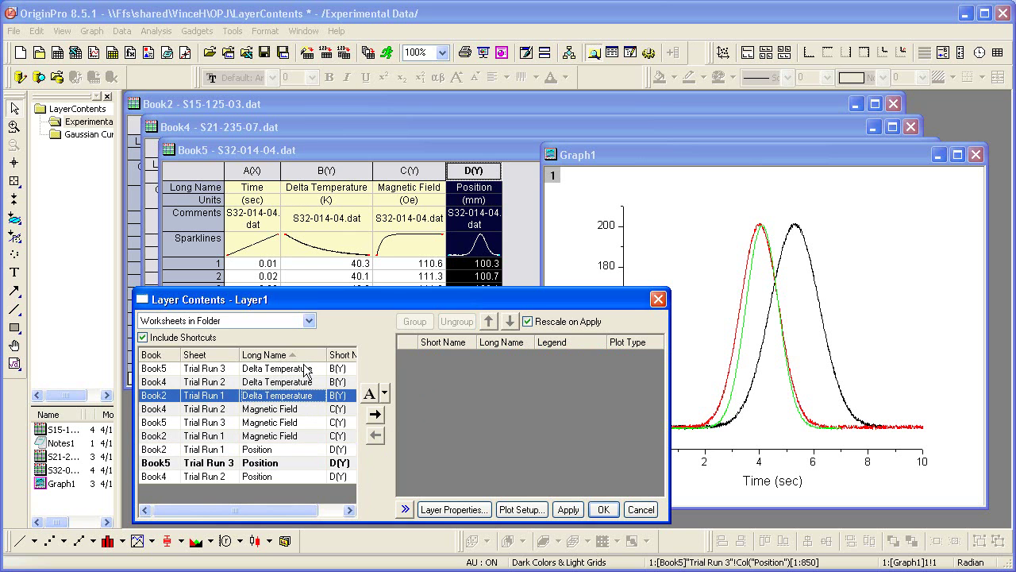
shift+click(307, 367)
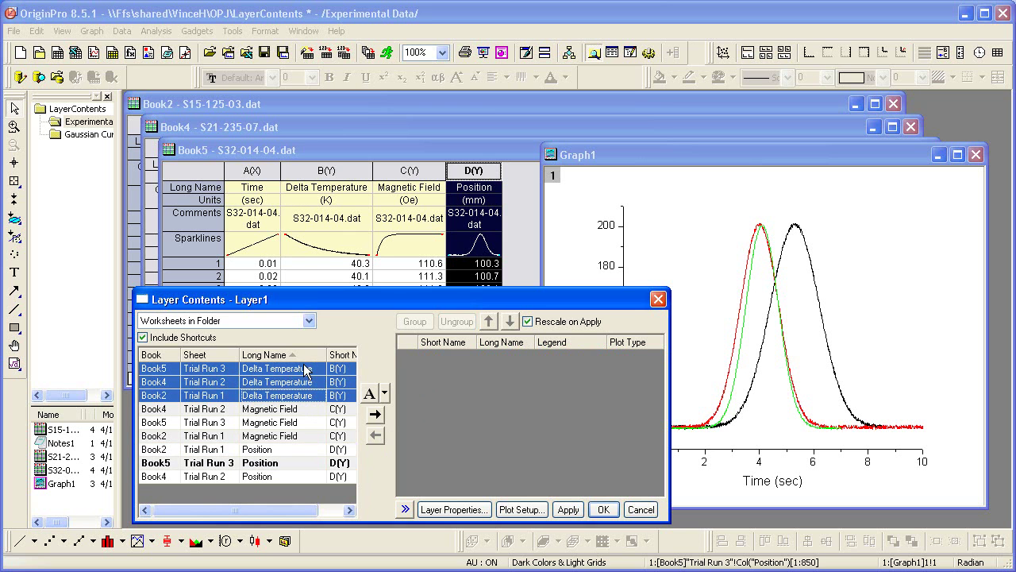
click(374, 414)
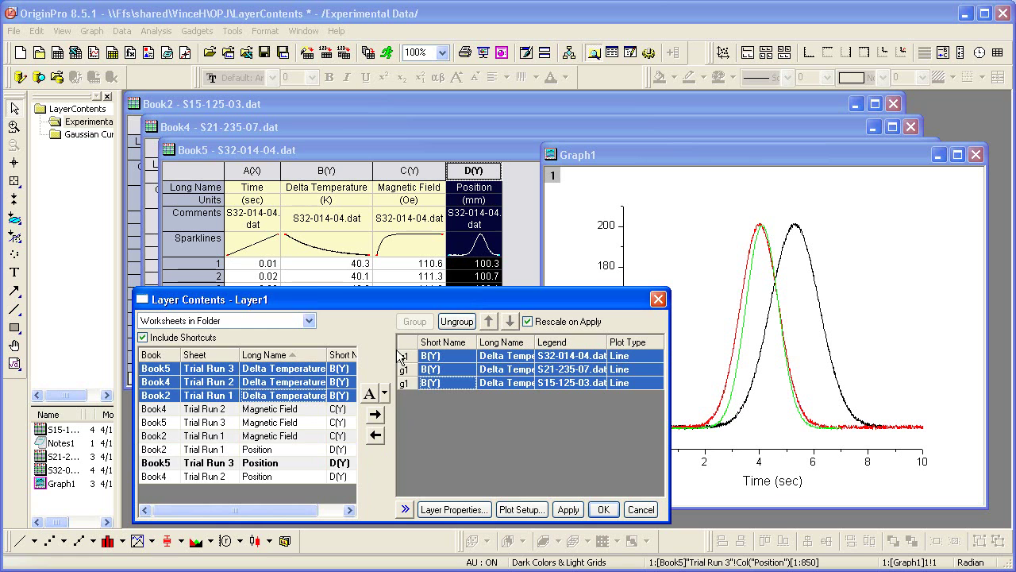
click(575, 514)
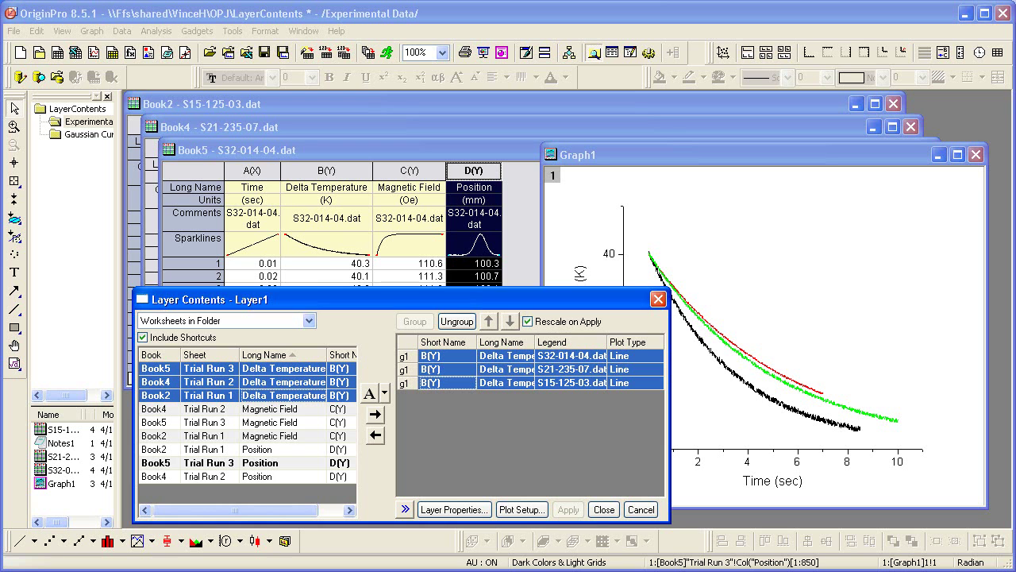
click(605, 510)
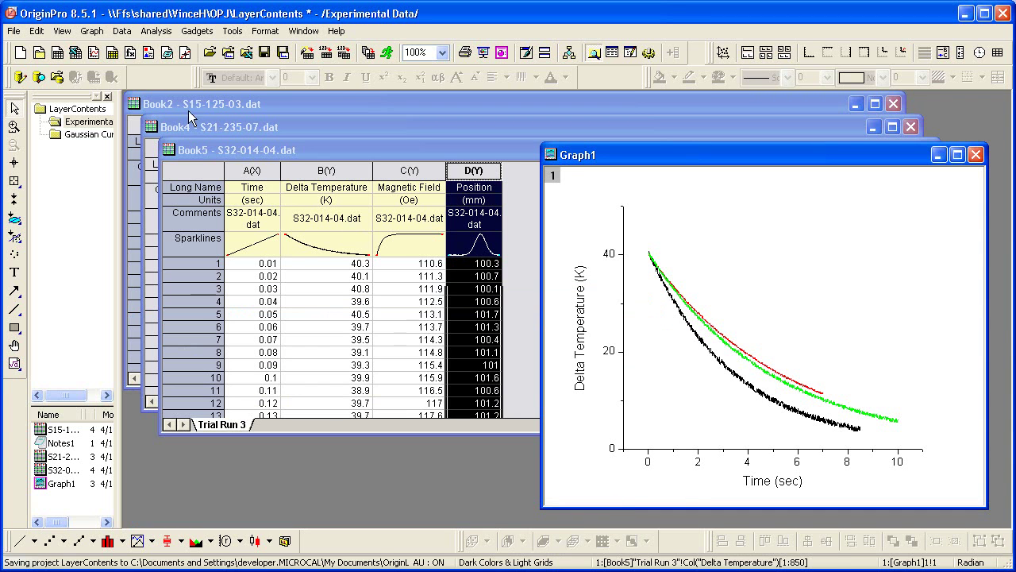
- Show Graph3 from the Gaussian Curve folder and open its Layer1 contents beside the curve
click(58, 136)
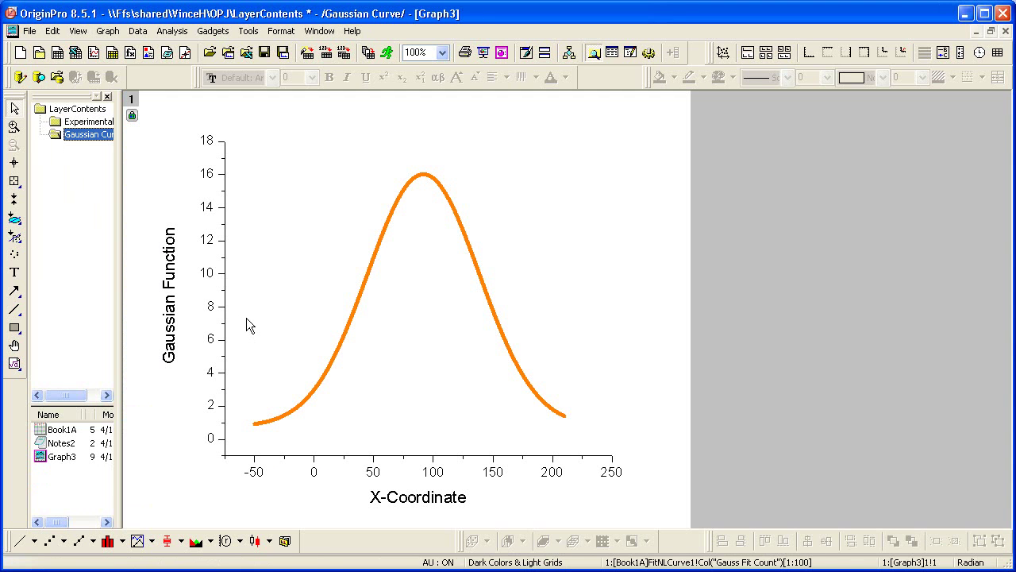
right_click(131, 100)
click(185, 201)
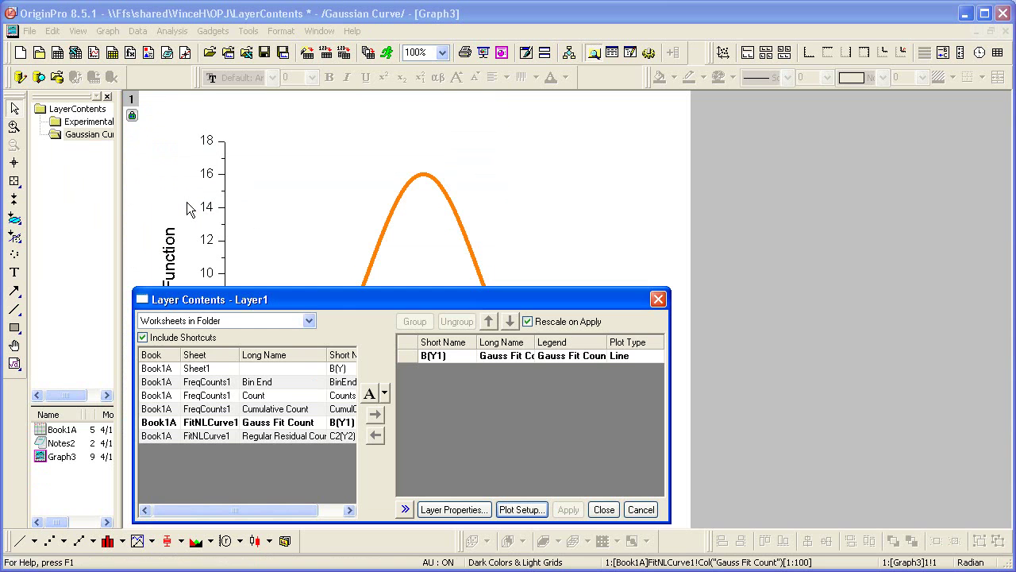
drag(360, 305, 696, 92)
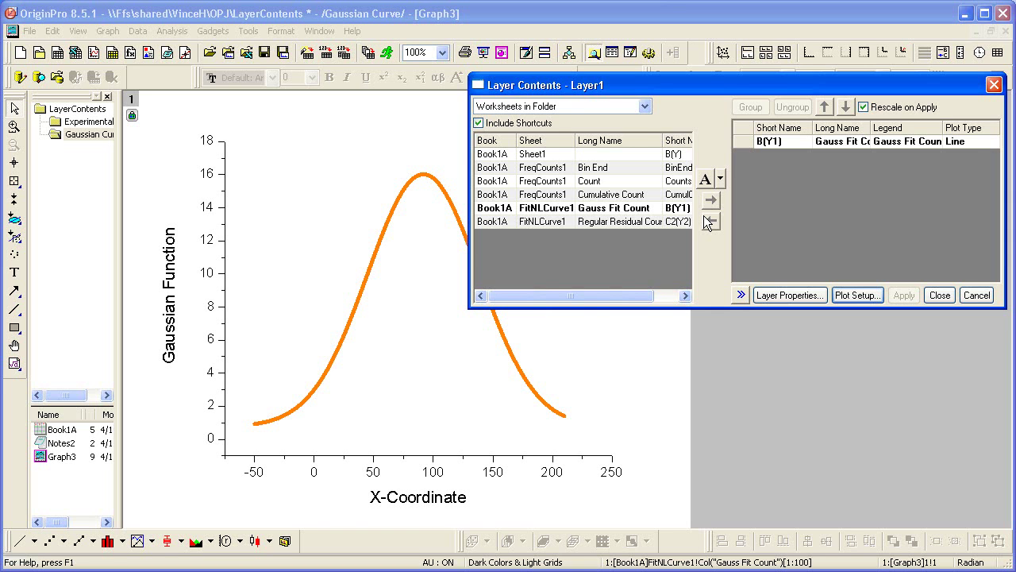
- Add the FreqCounts1 Count column to Graph3 as a Column / Bar plot
click(600, 182)
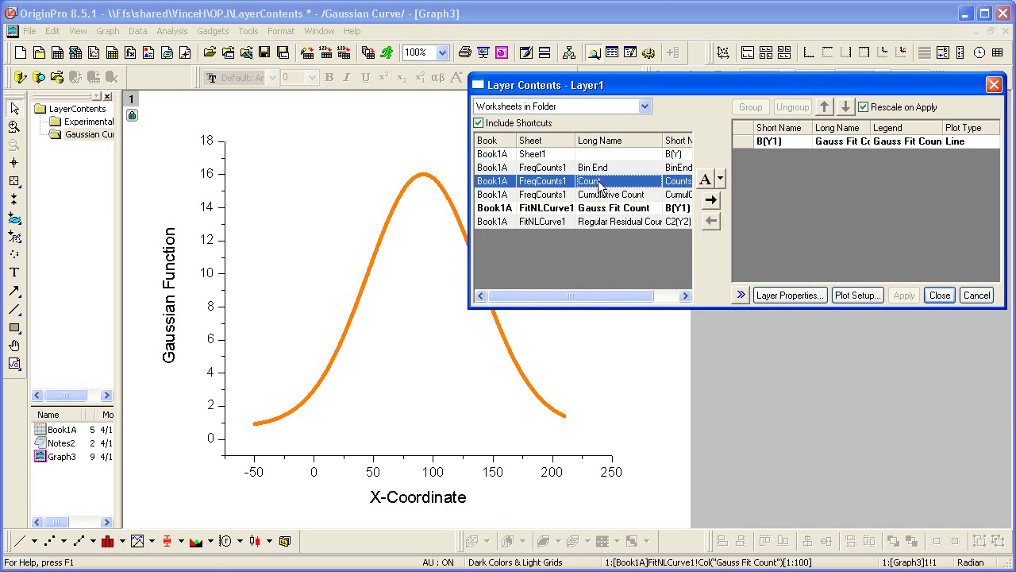
click(720, 180)
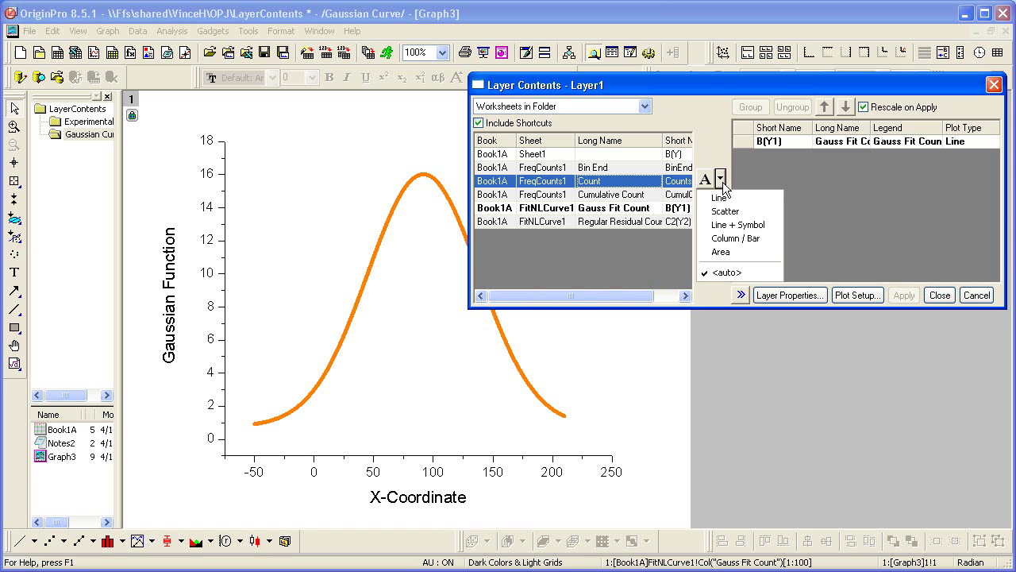
click(723, 239)
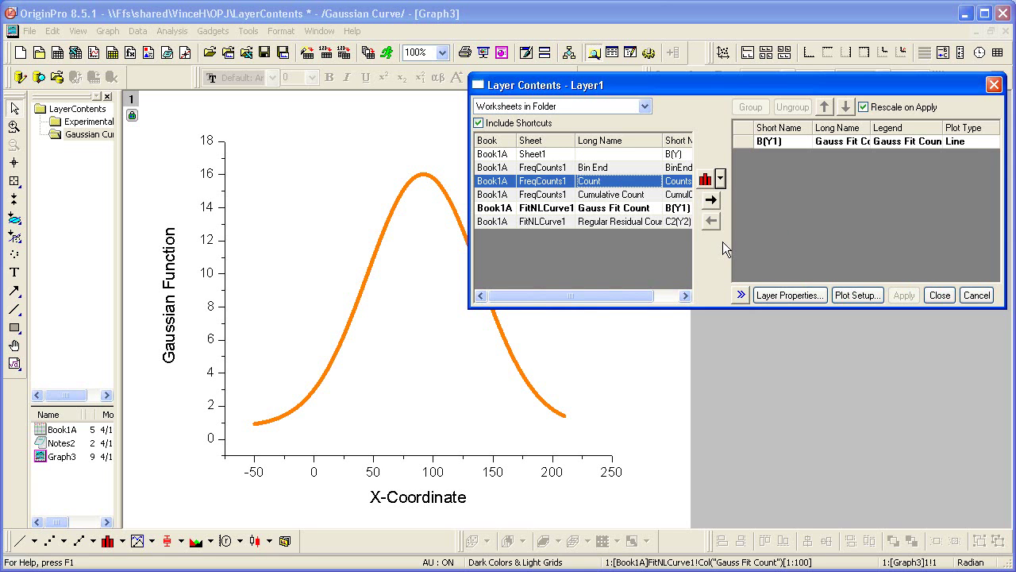
click(713, 200)
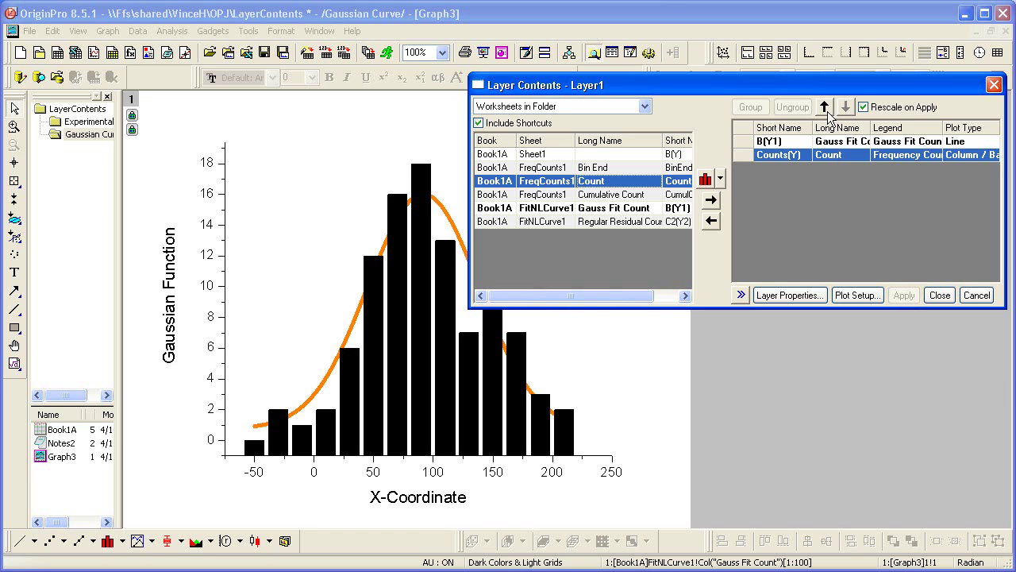
- Move the Counts plot ahead of the Gaussian fit in the list, apply, and close
click(826, 108)
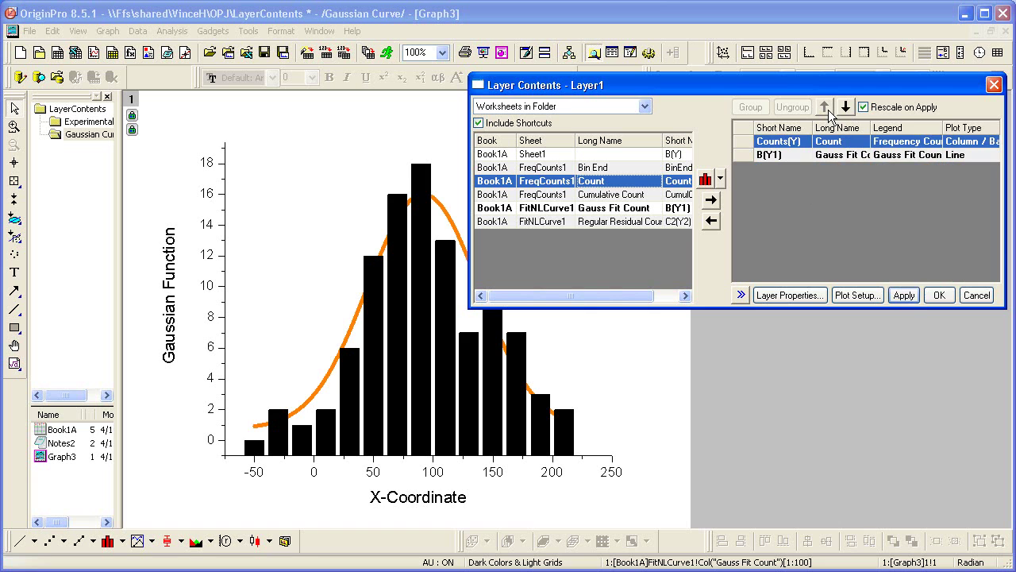
click(913, 296)
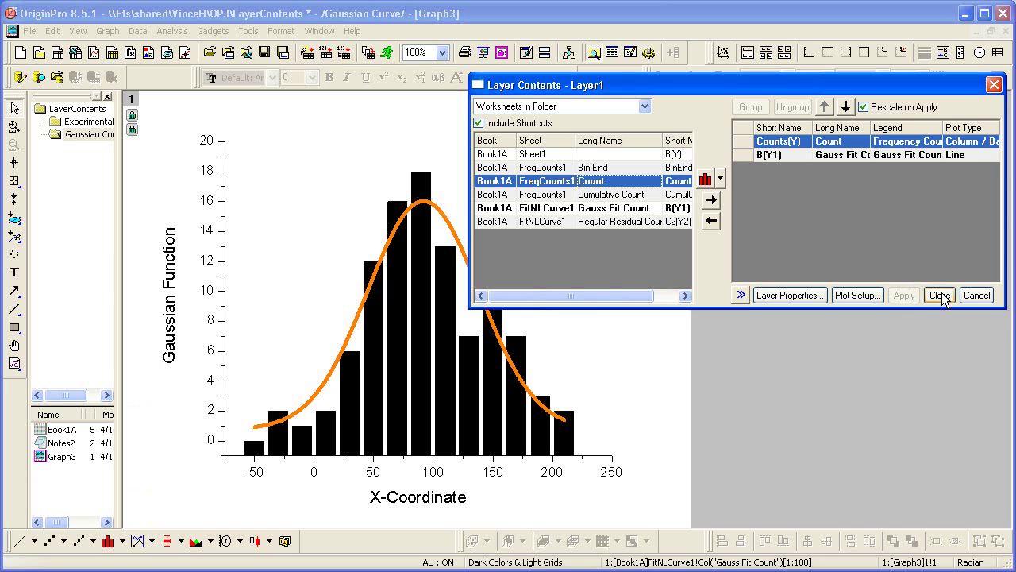
click(940, 295)
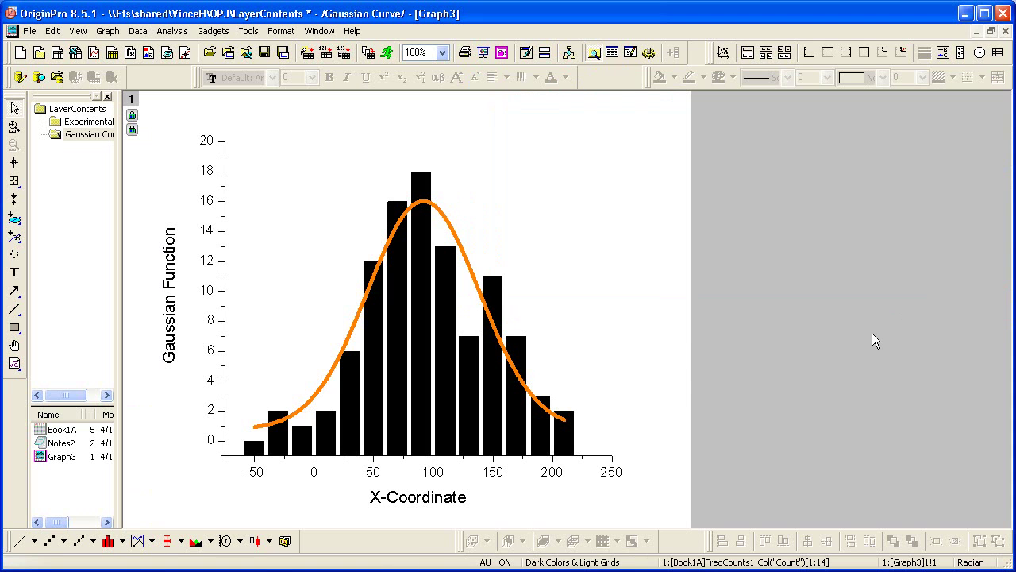